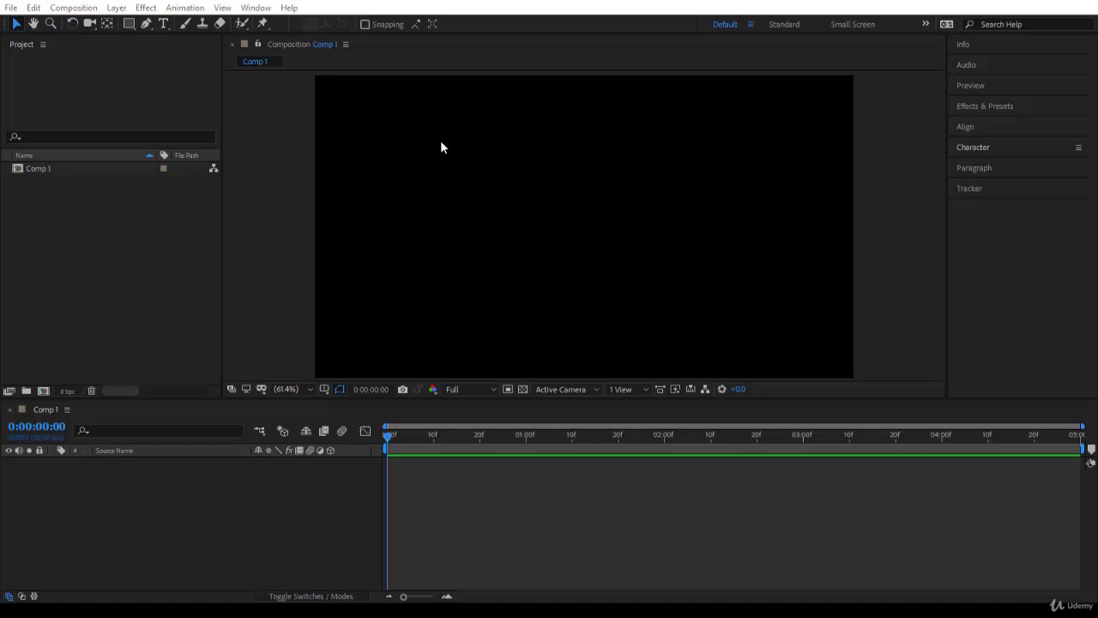
- With the composition panel active, open the General page of Edit > Preferences
click(294, 190)
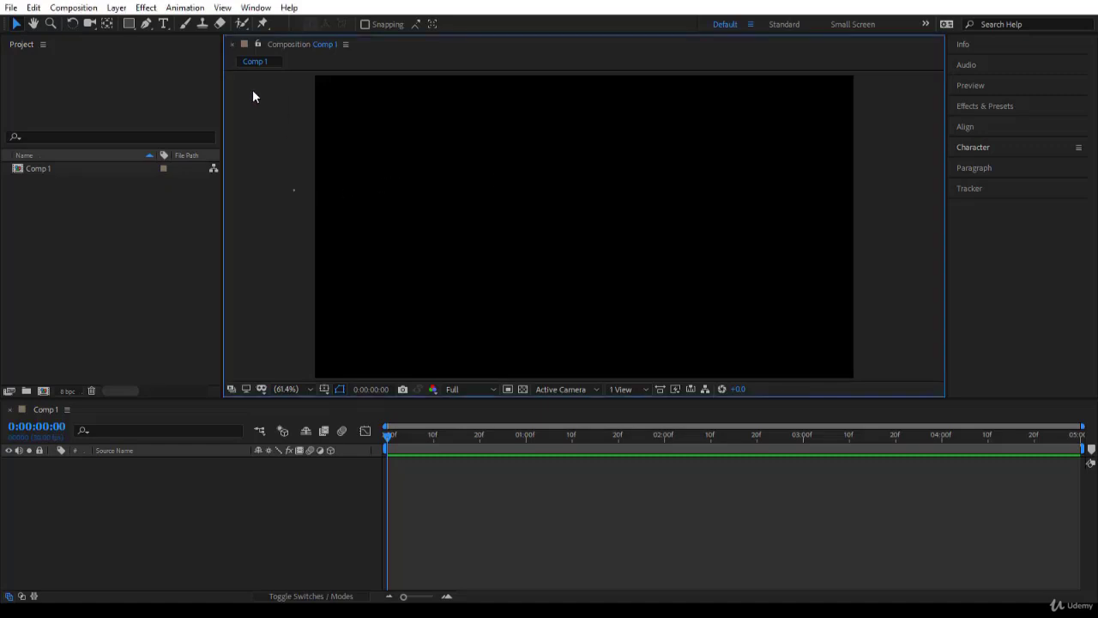
click(33, 7)
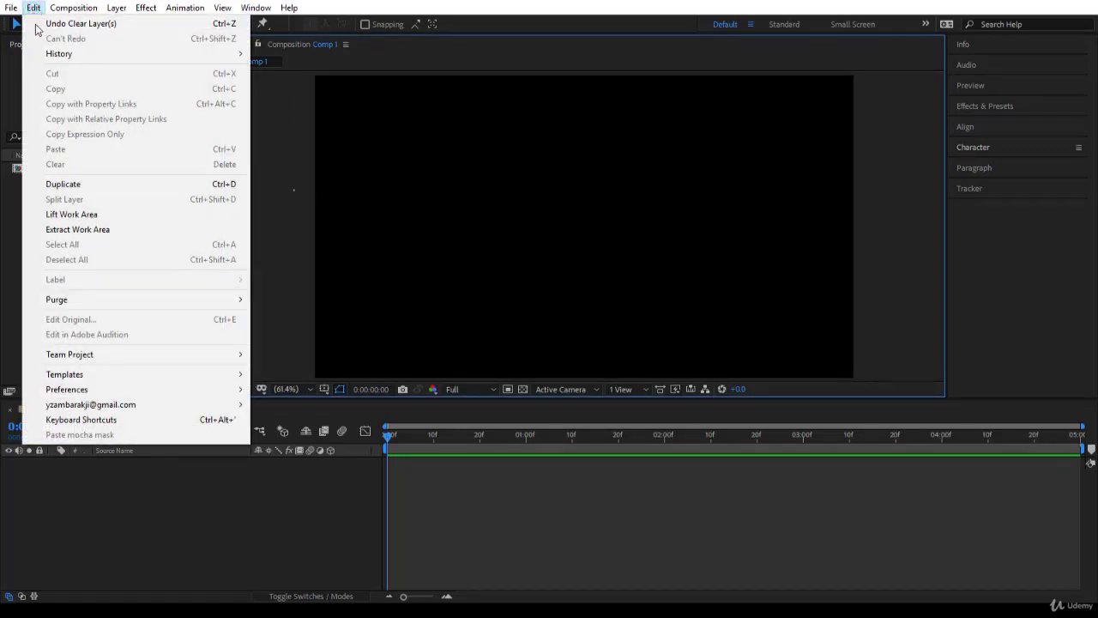
mouse_move(77, 391)
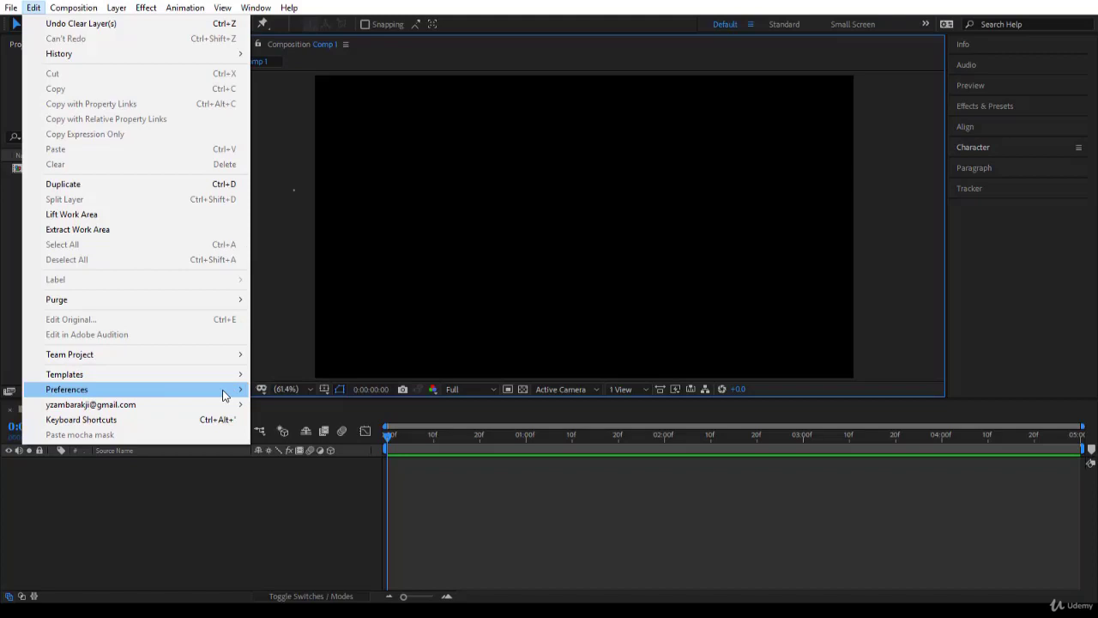
mouse_move(223, 393)
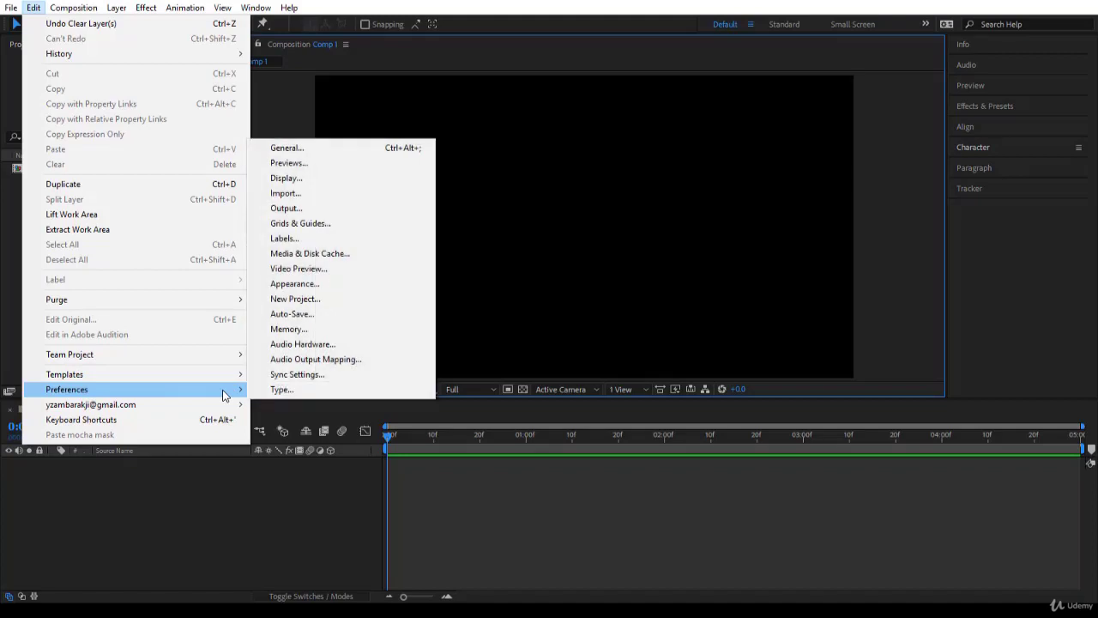
click(312, 152)
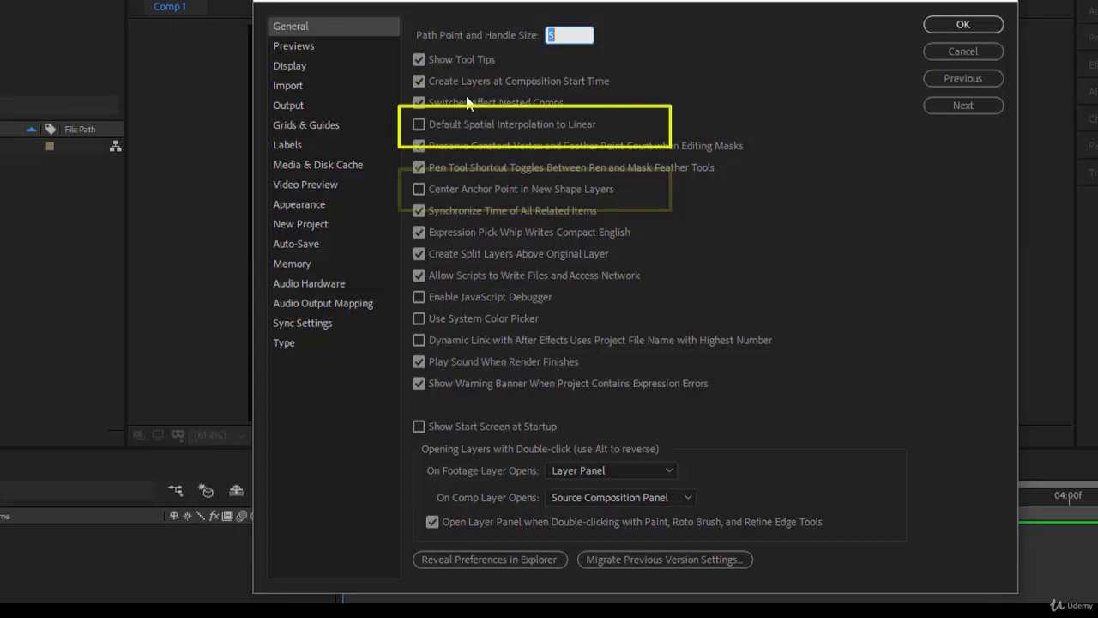
- Enable Default Spatial Interpolation to Linear and confirm the preferences with OK
click(419, 127)
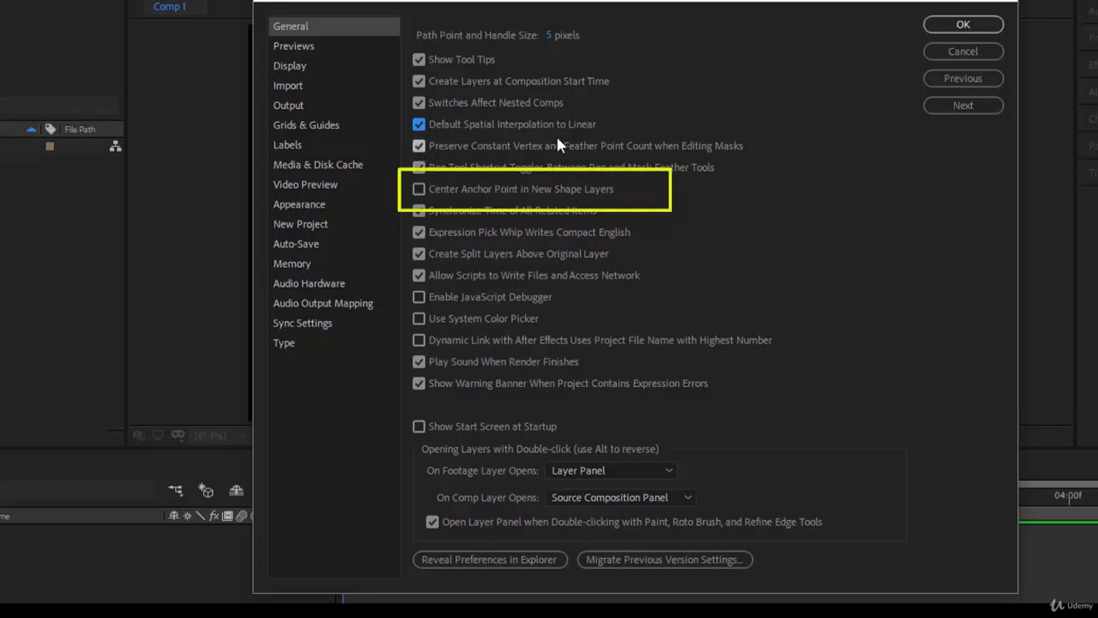
click(964, 25)
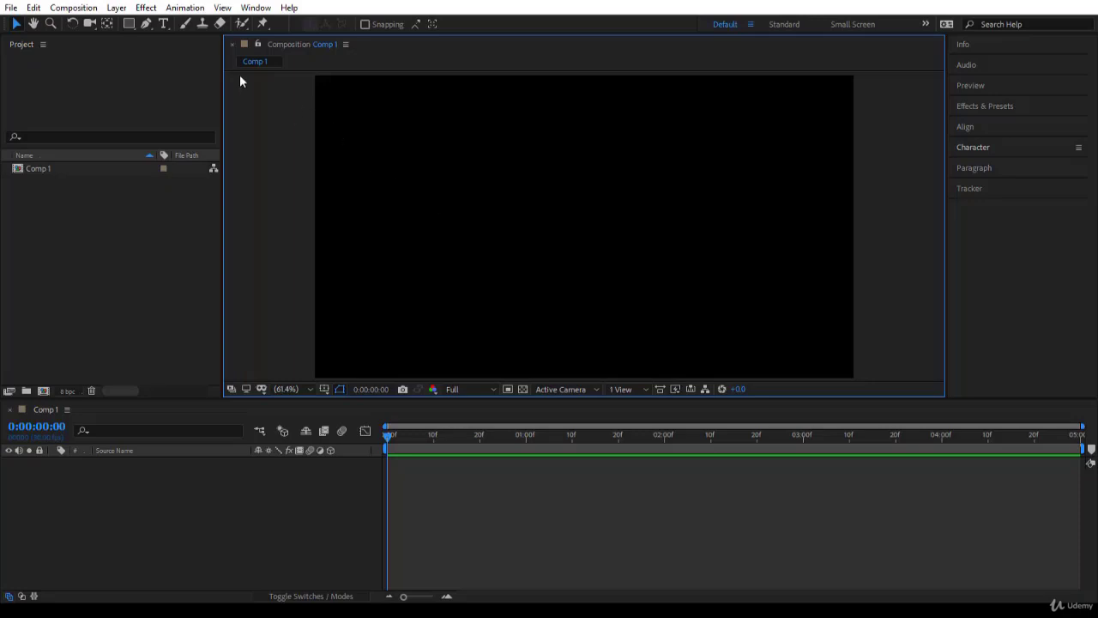
- Draw a teal square in the upper-left of Comp 1 and rotate it slightly
click(130, 24)
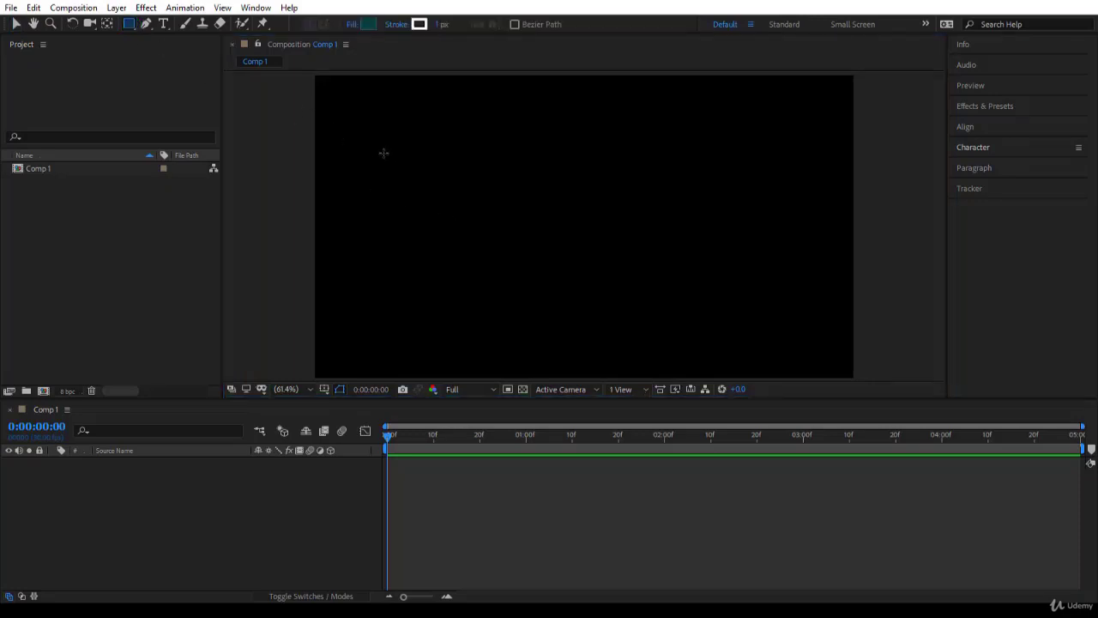
mouse_move(383, 153)
mouse_down()
mouse_move(420, 234)
mouse_move(499, 269)
mouse_up()
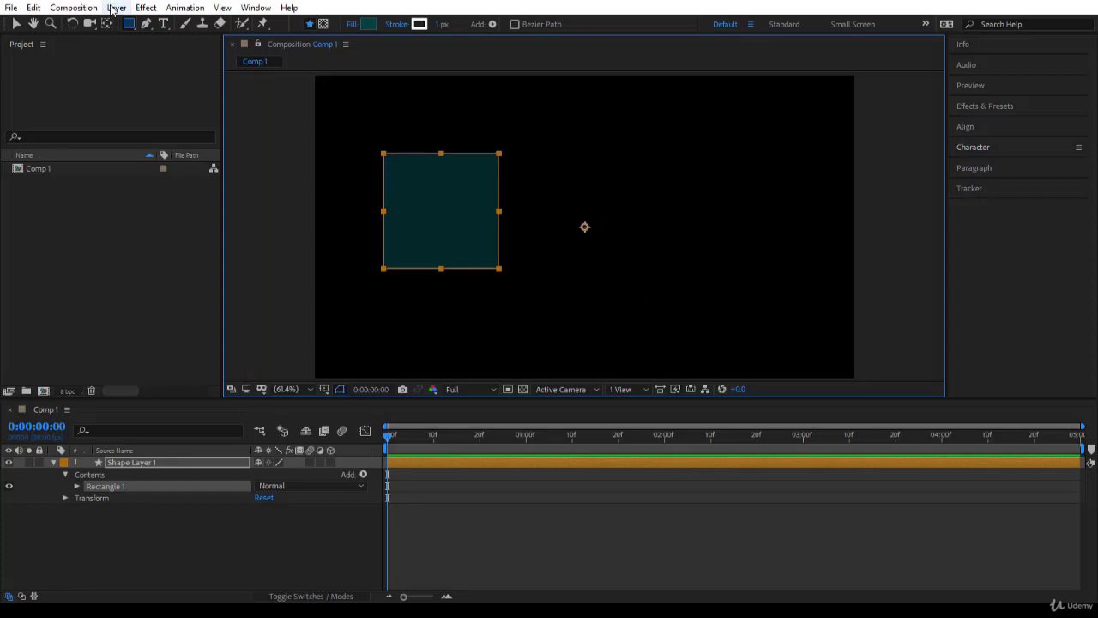
click(76, 23)
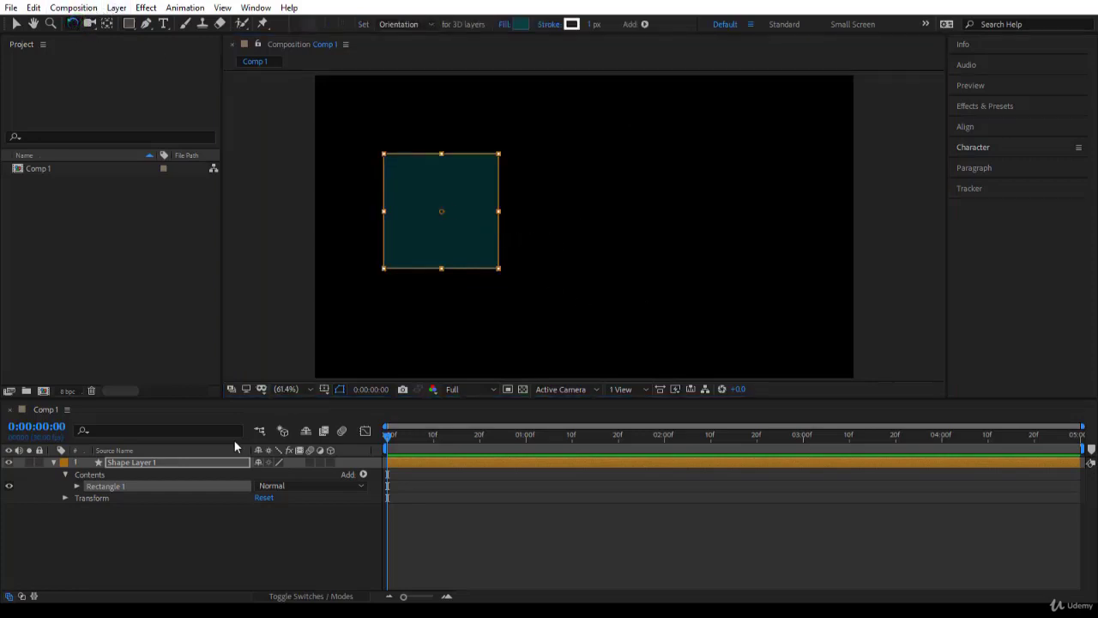
click(196, 462)
drag(437, 201, 508, 210)
- Stretch the rectangle tall and narrow, then reshape it back to nearly square
click(15, 24)
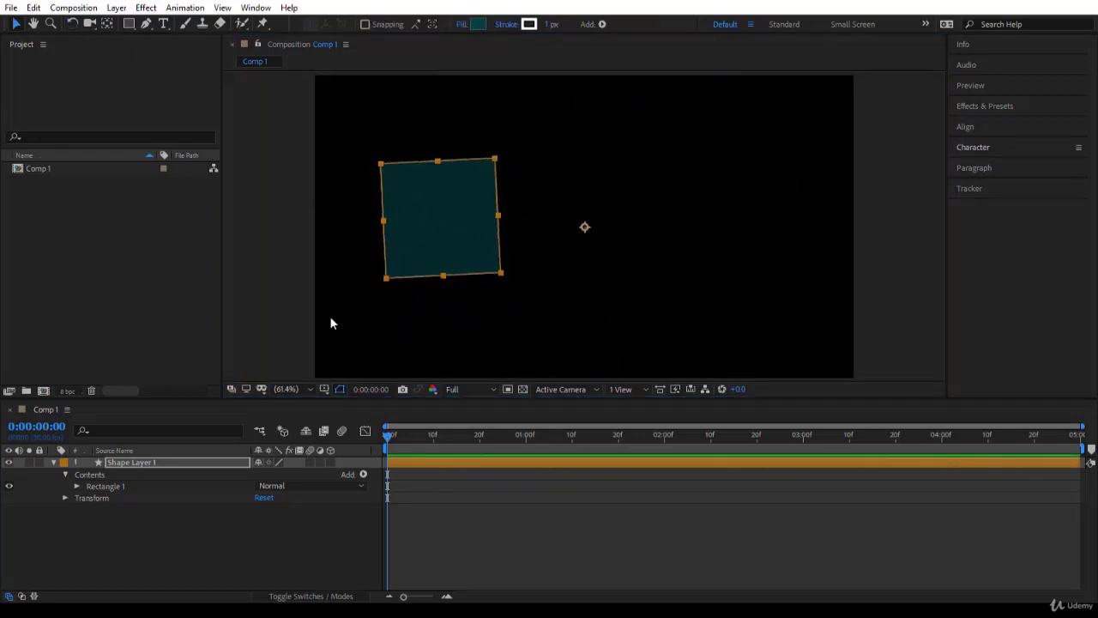
drag(386, 279, 434, 292)
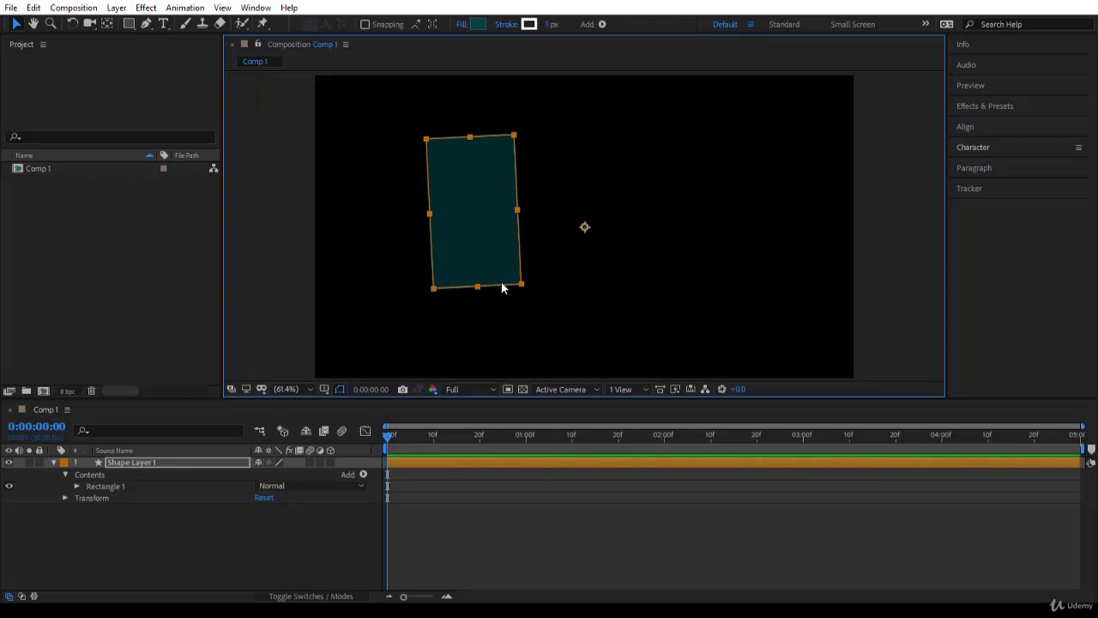
drag(501, 279, 503, 279)
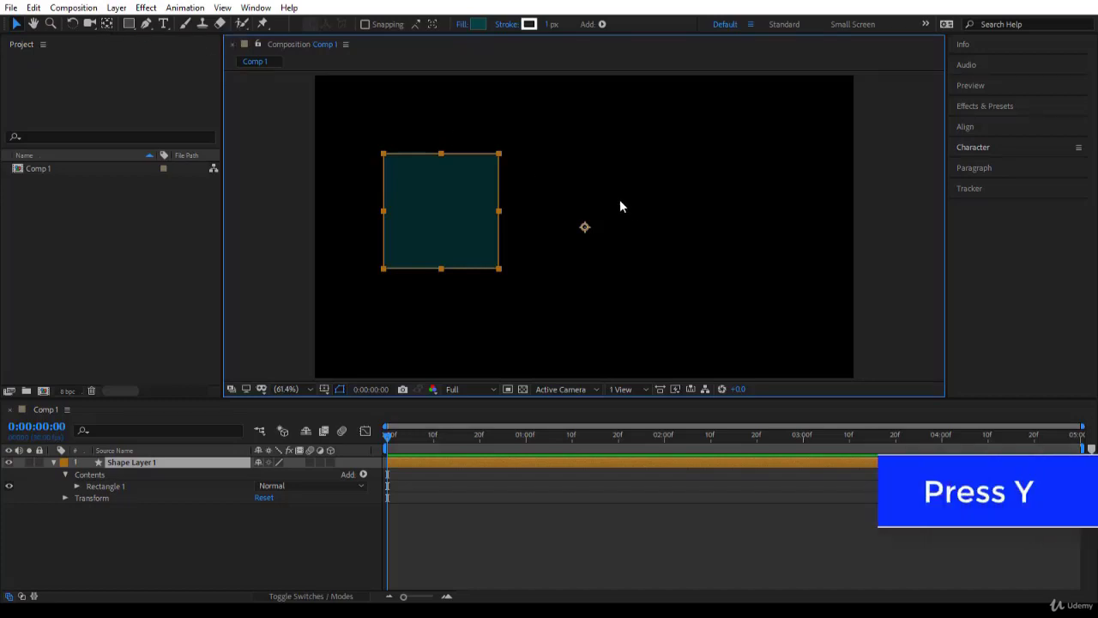
- Snap Shape Layer 1's anchor point to the square's centre, then tilt it slightly counter-clockwise
key(y)
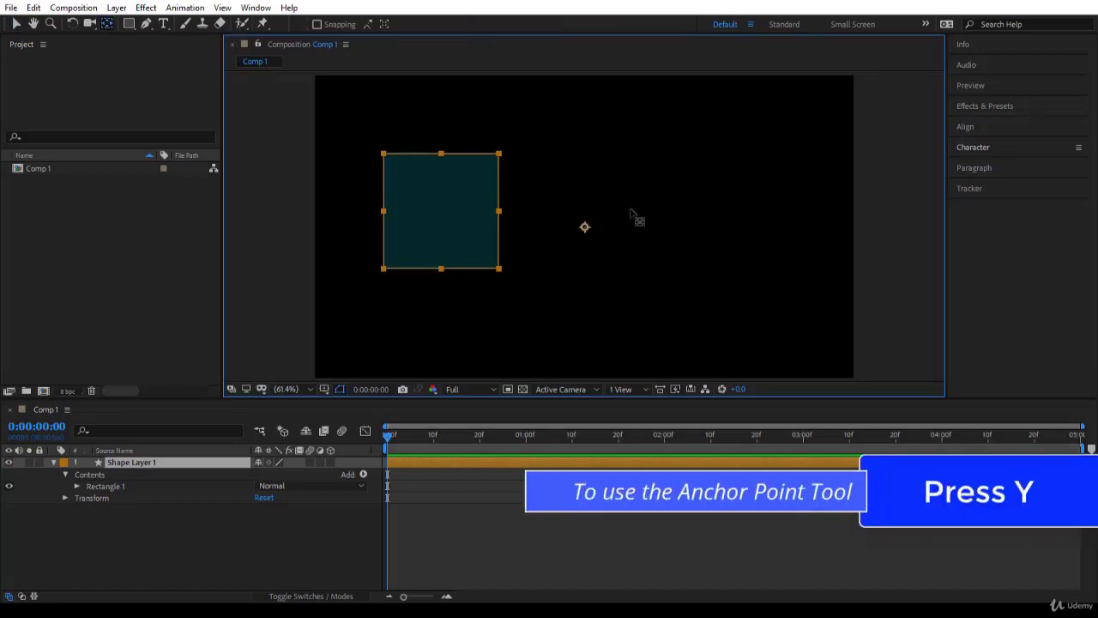
click(586, 228)
drag(586, 228, 437, 224)
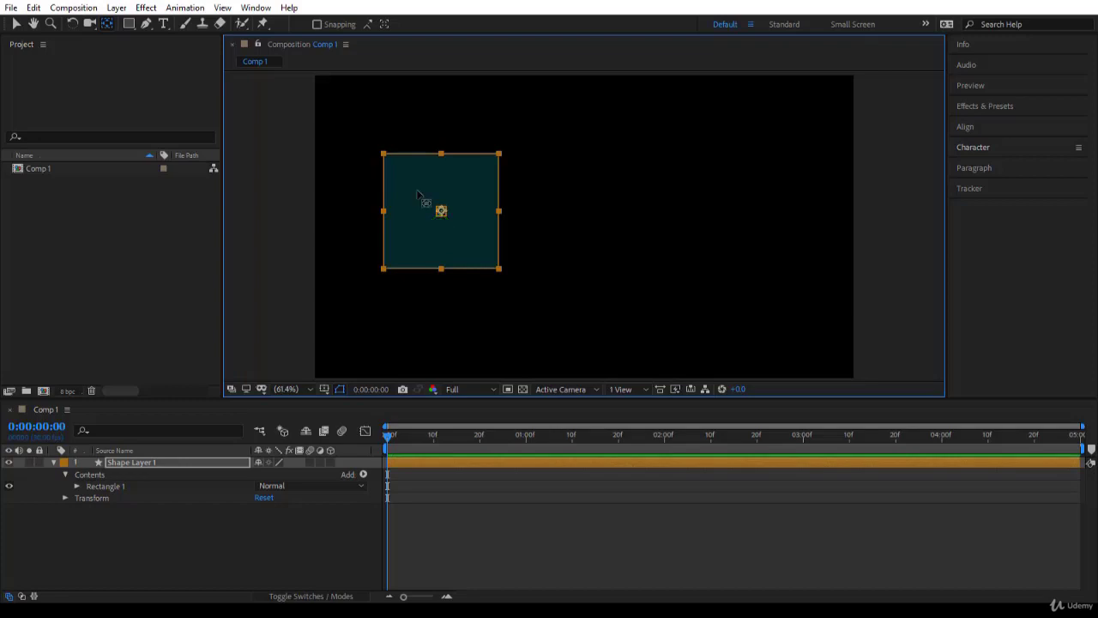
drag(422, 197, 446, 221)
drag(480, 196, 443, 211)
click(322, 25)
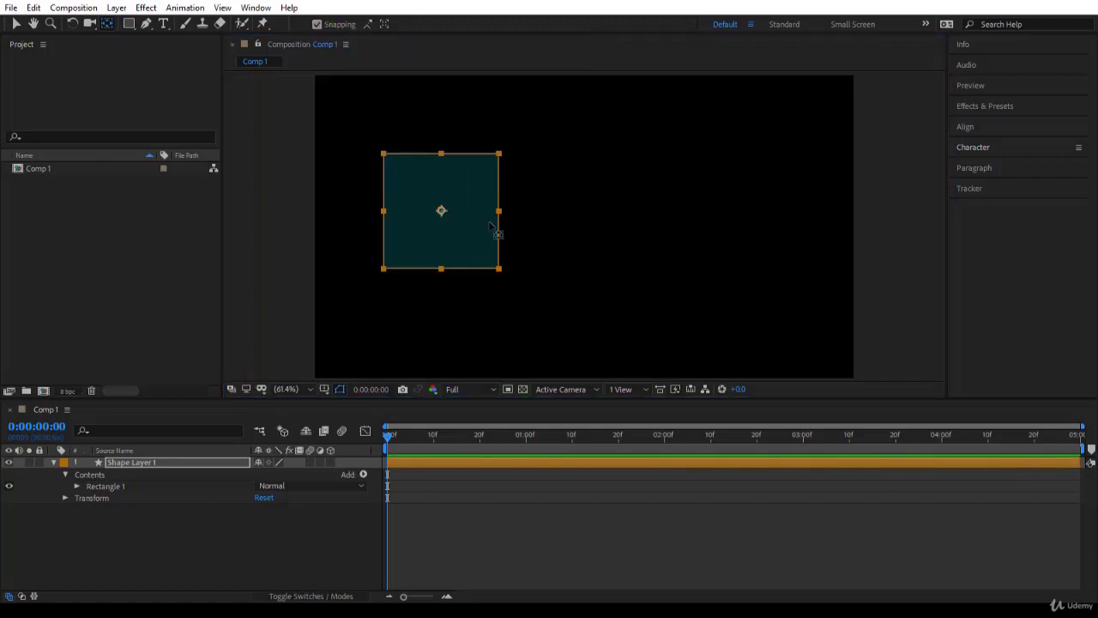
mouse_move(442, 210)
mouse_down()
mouse_move(463, 189)
mouse_move(444, 204)
mouse_move(387, 211)
mouse_move(456, 209)
mouse_up()
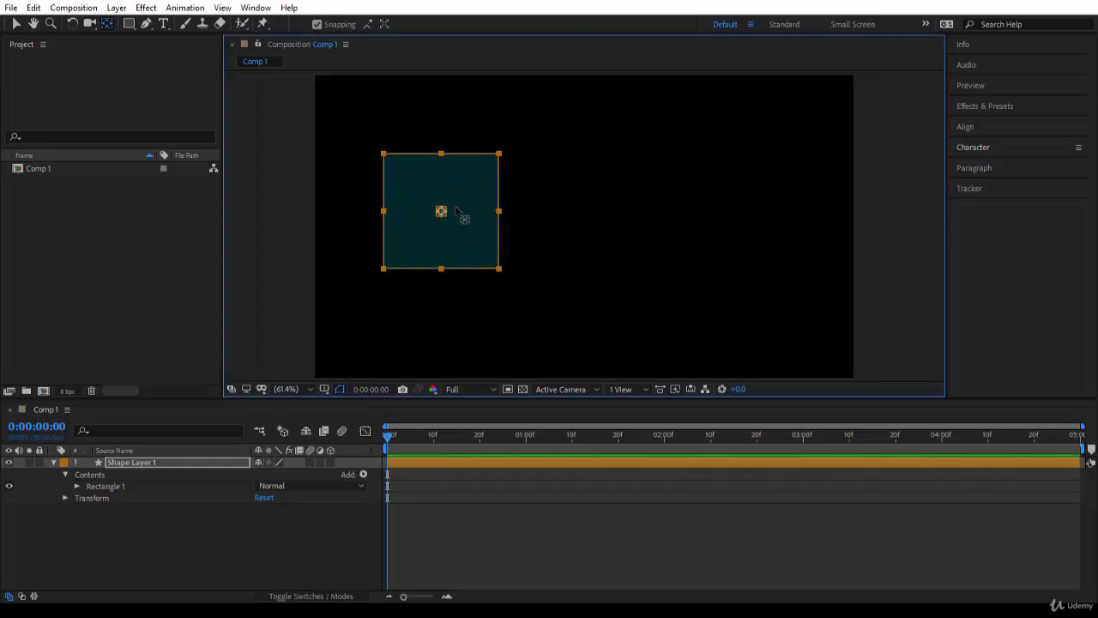
key(w)
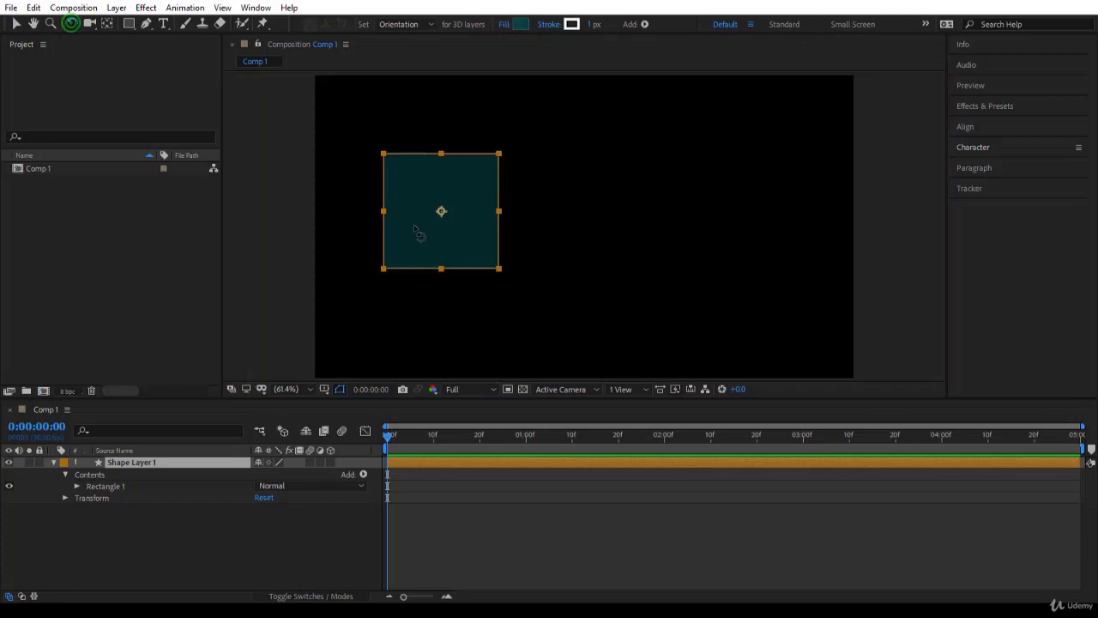
drag(480, 233, 537, 263)
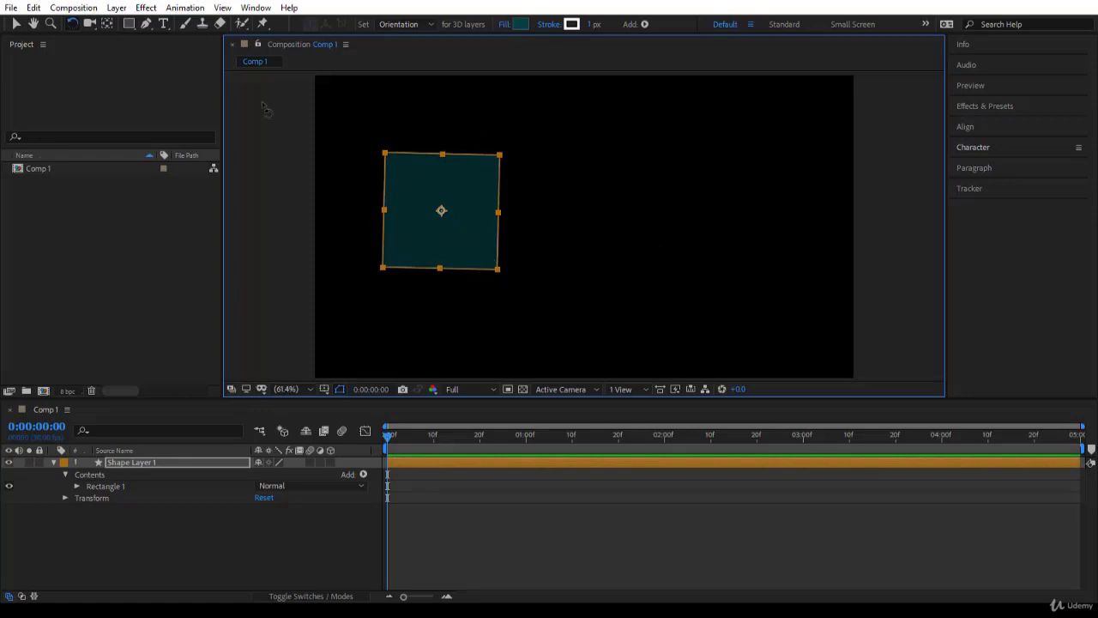
- Delete Shape Layer 1 and enable Center Anchor Point in New Shape Layers in General preferences
click(179, 463)
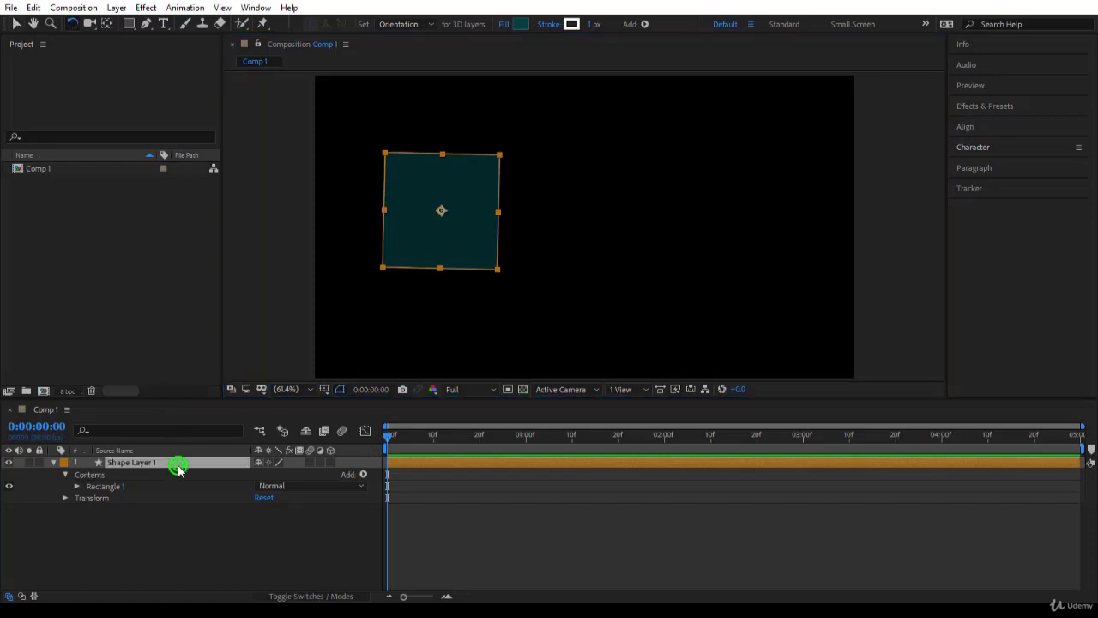
key(Delete)
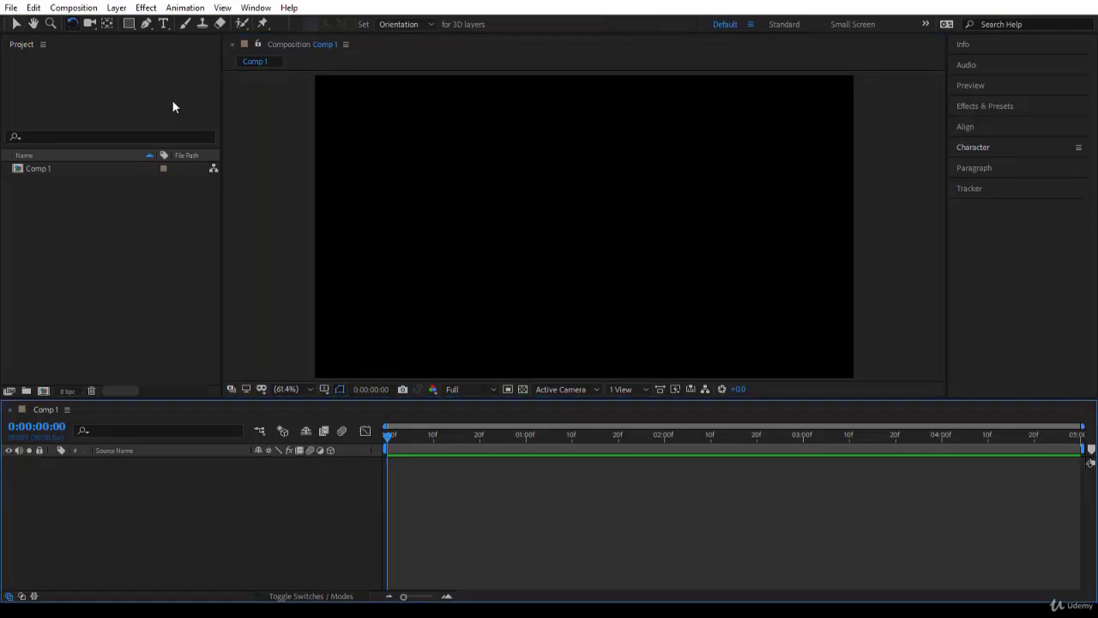
click(32, 8)
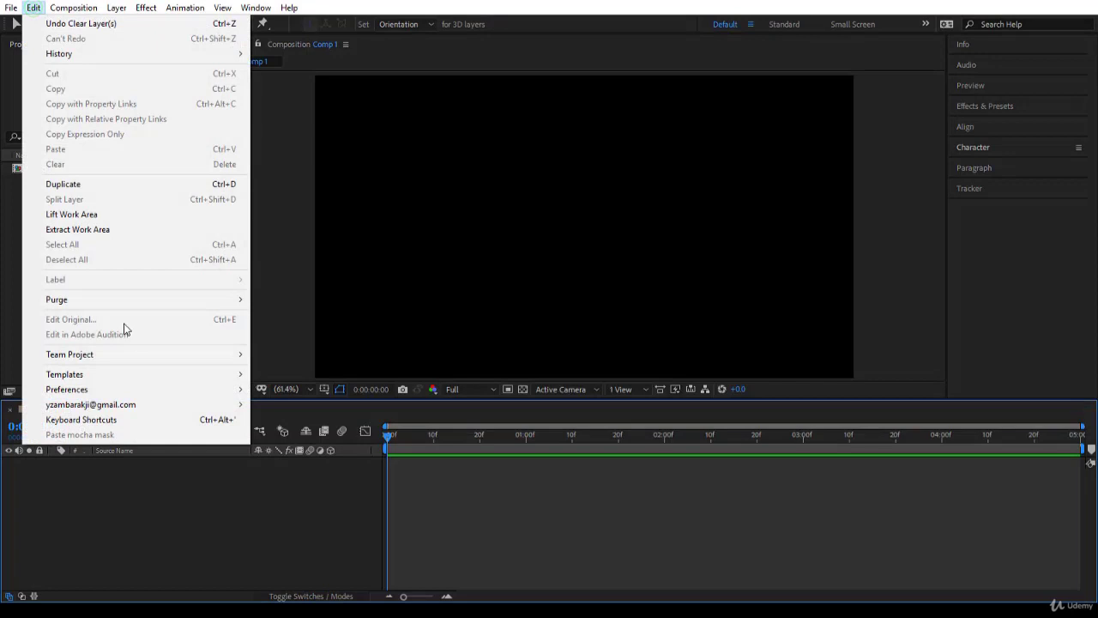
mouse_move(137, 392)
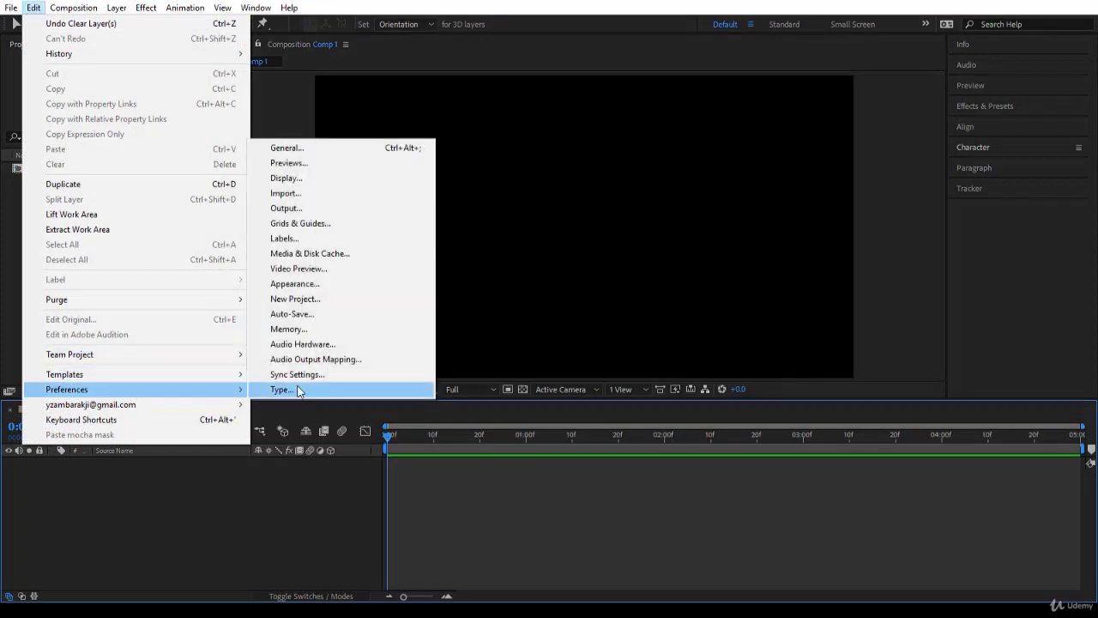
click(323, 152)
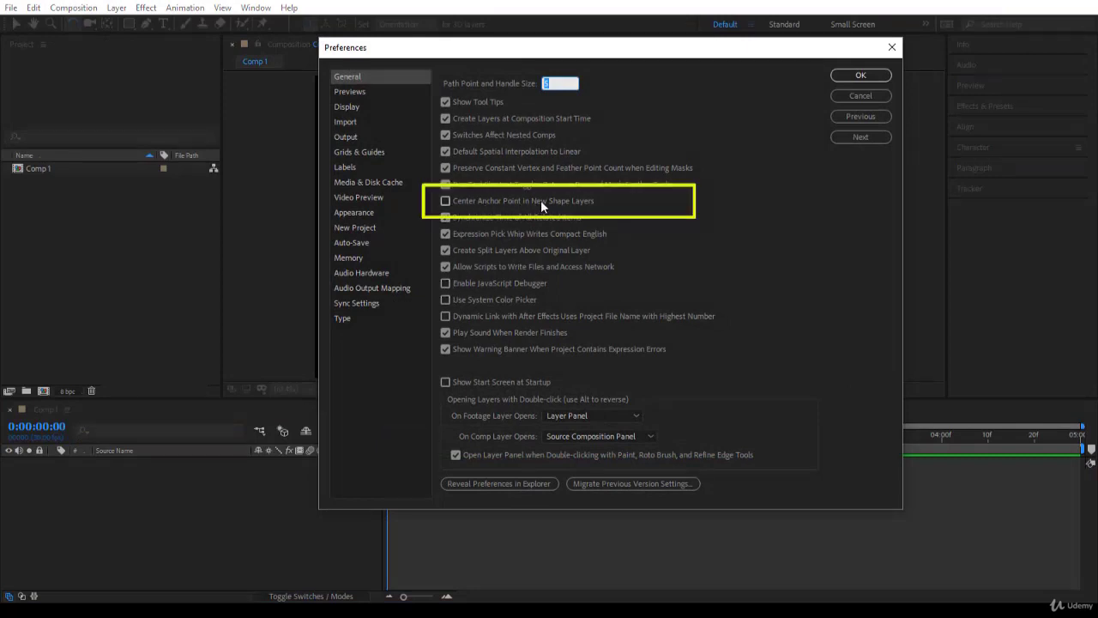
click(445, 201)
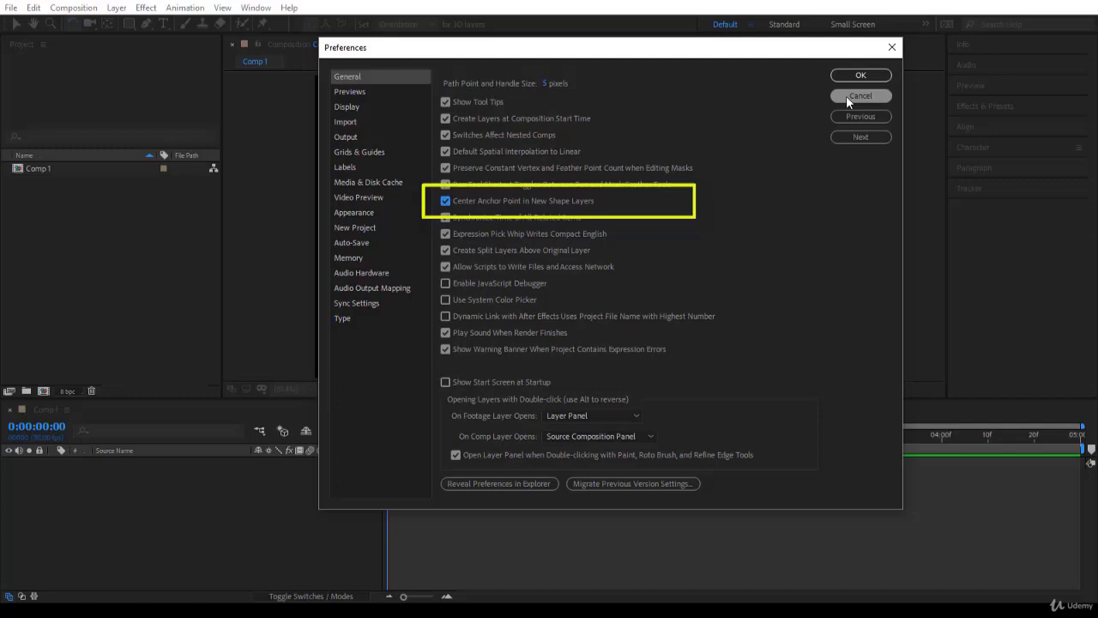
click(858, 77)
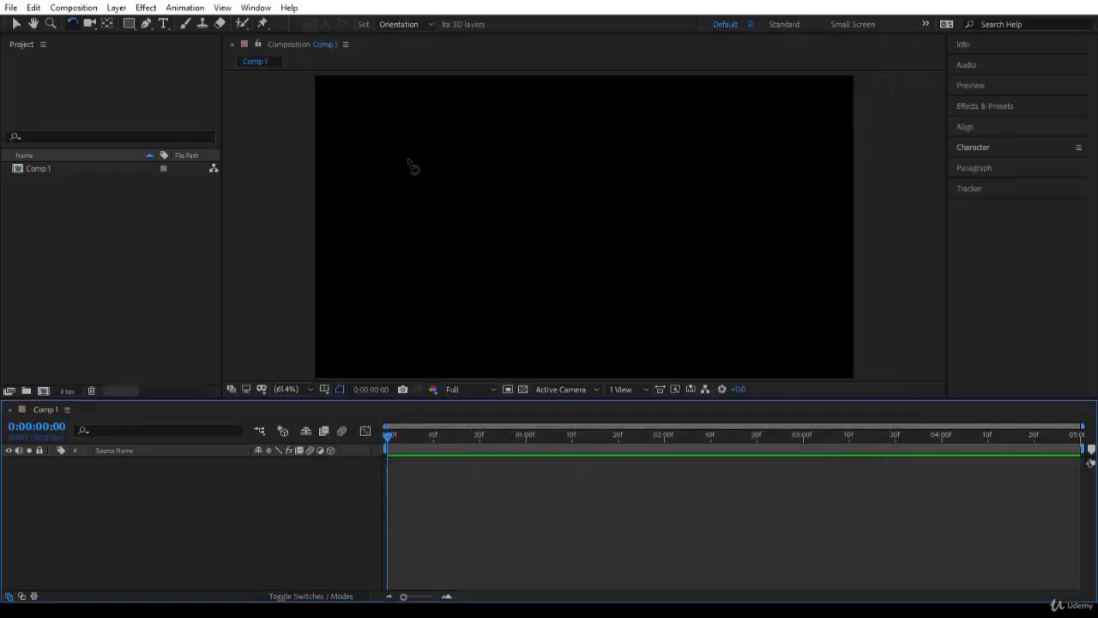
- Draw a teal rectangle left of the comp centre, then deselect it
click(128, 24)
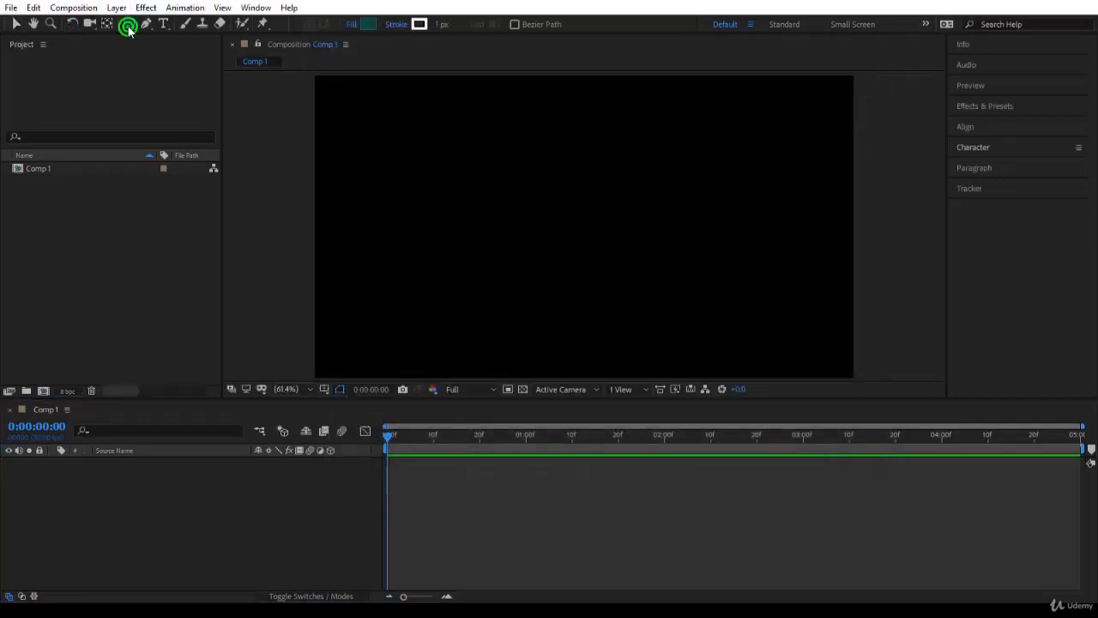
mouse_move(398, 154)
mouse_down()
mouse_move(464, 265)
mouse_move(515, 266)
mouse_up()
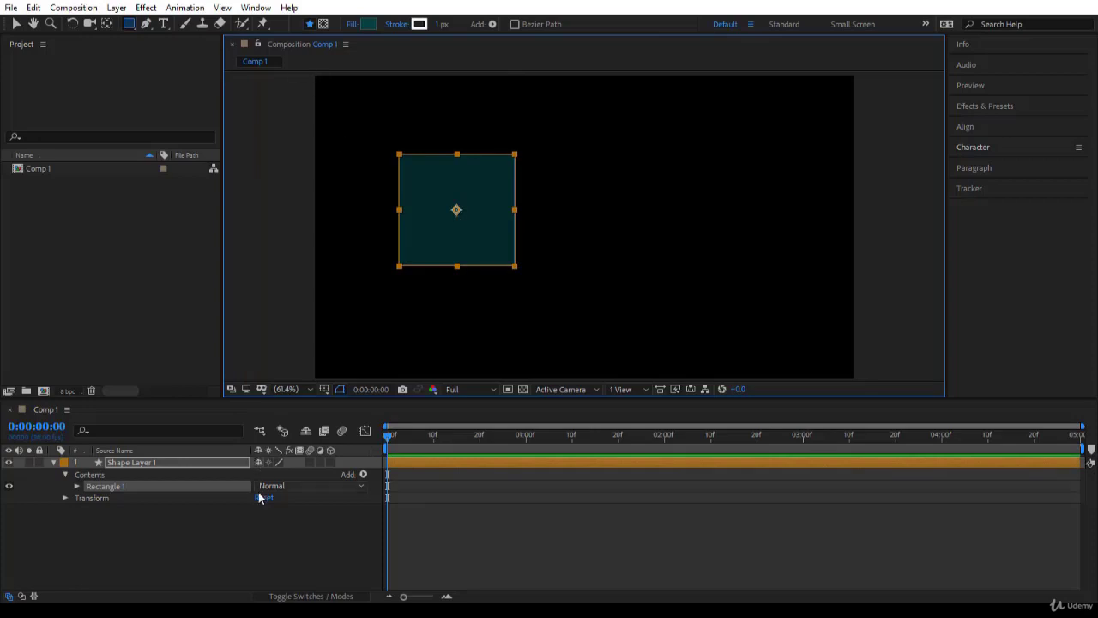
click(266, 199)
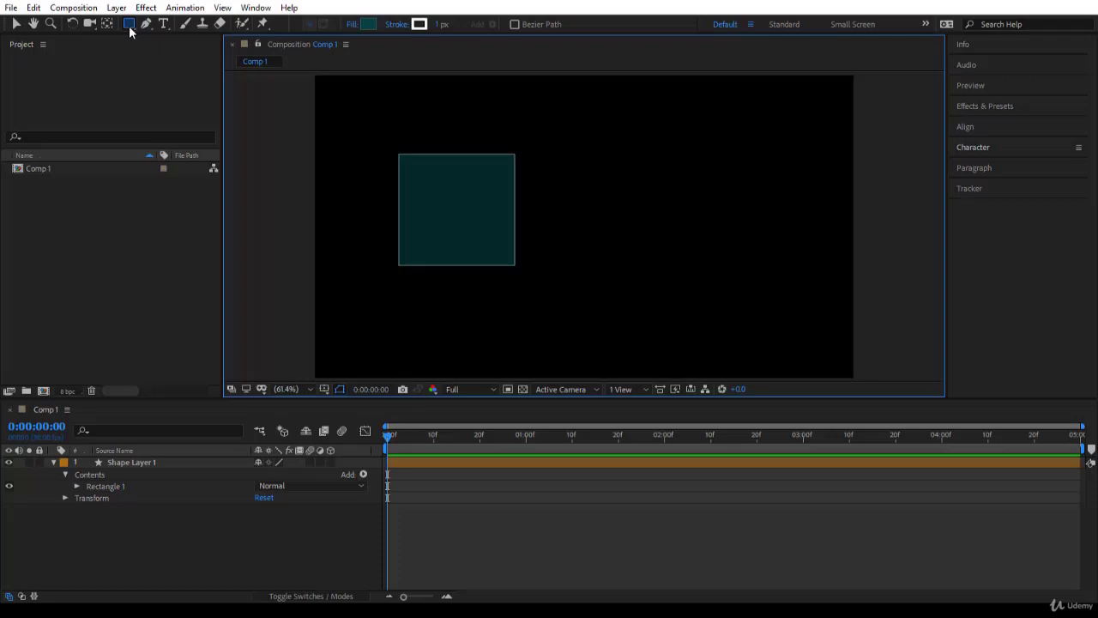
- Draw a teal pentagon in the upper right and centre its anchor point
click(128, 26)
click(191, 69)
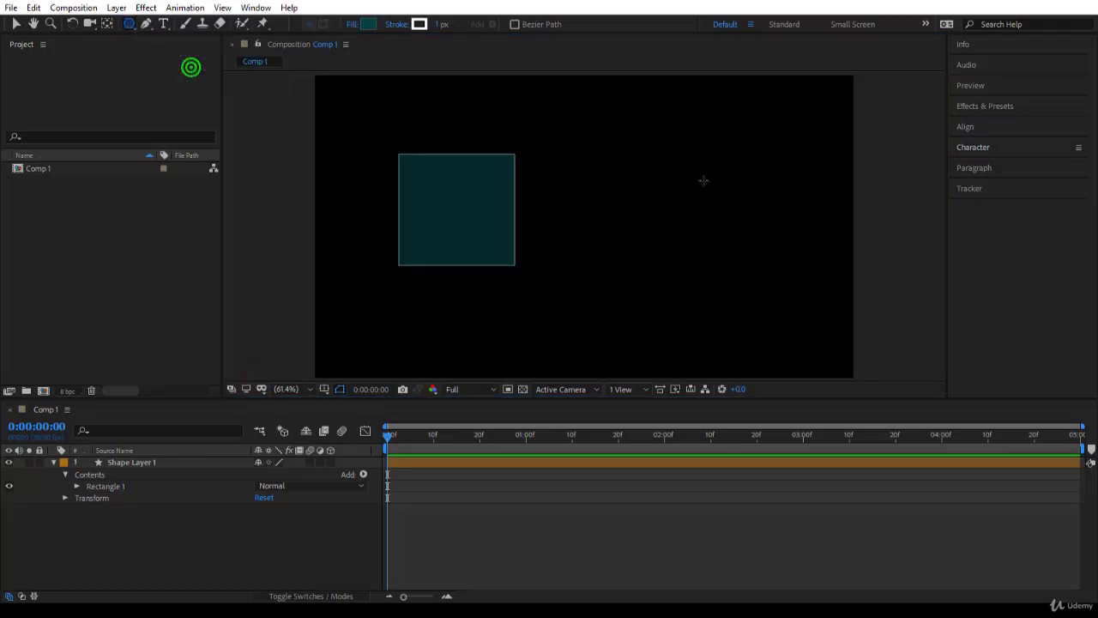
drag(657, 172, 699, 198)
key(ctrl+alt+Home)
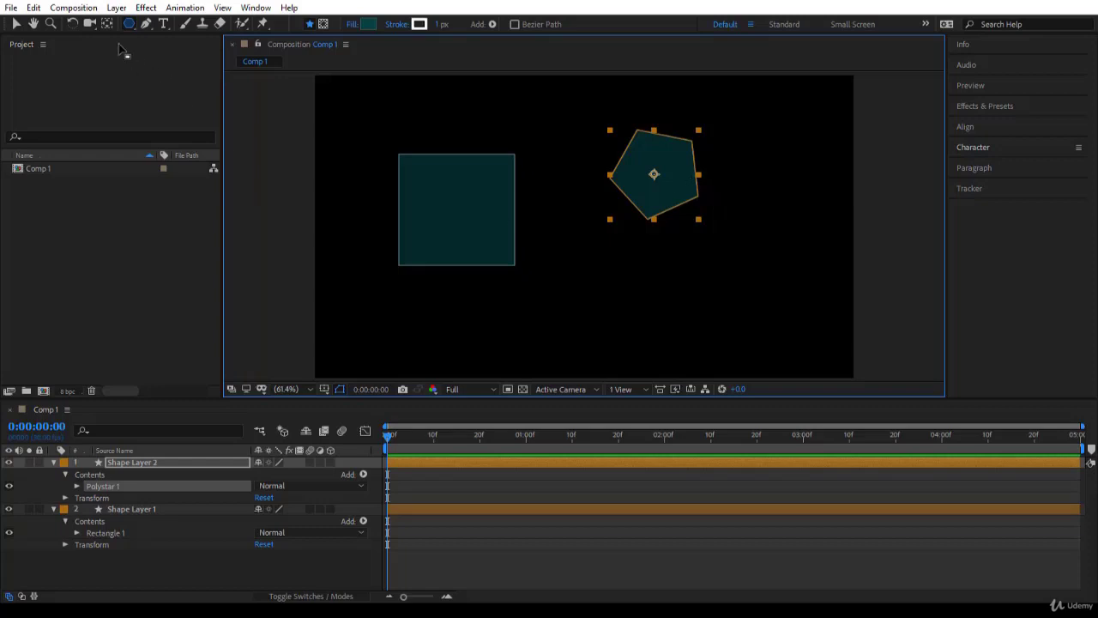
- Move the pentagon's anchor point to its top-left corner
click(16, 26)
click(568, 208)
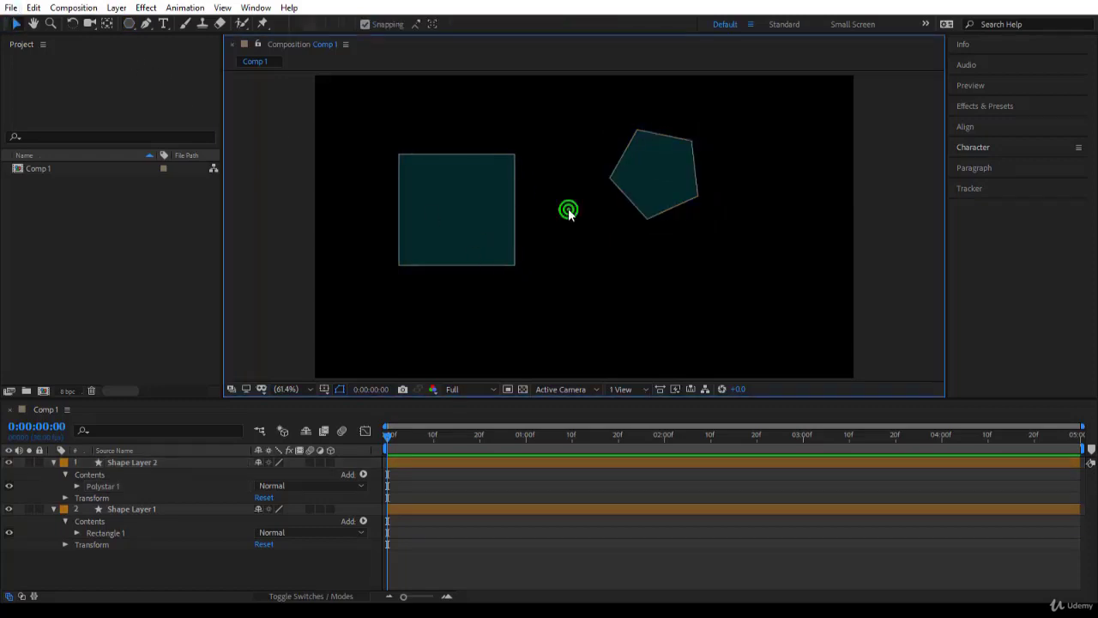
click(649, 199)
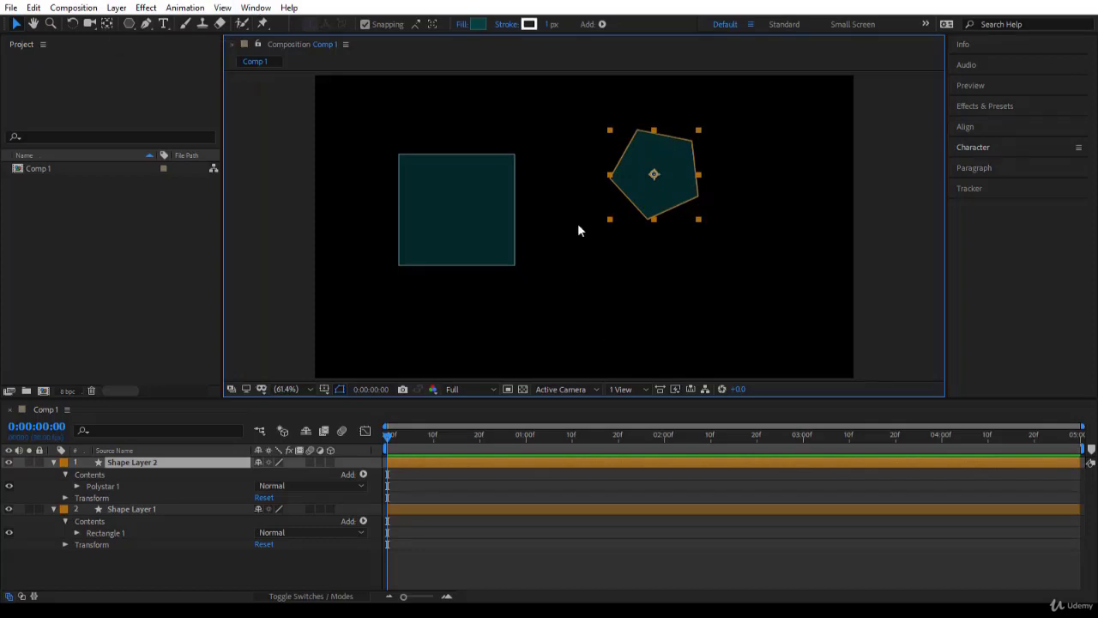
key(y)
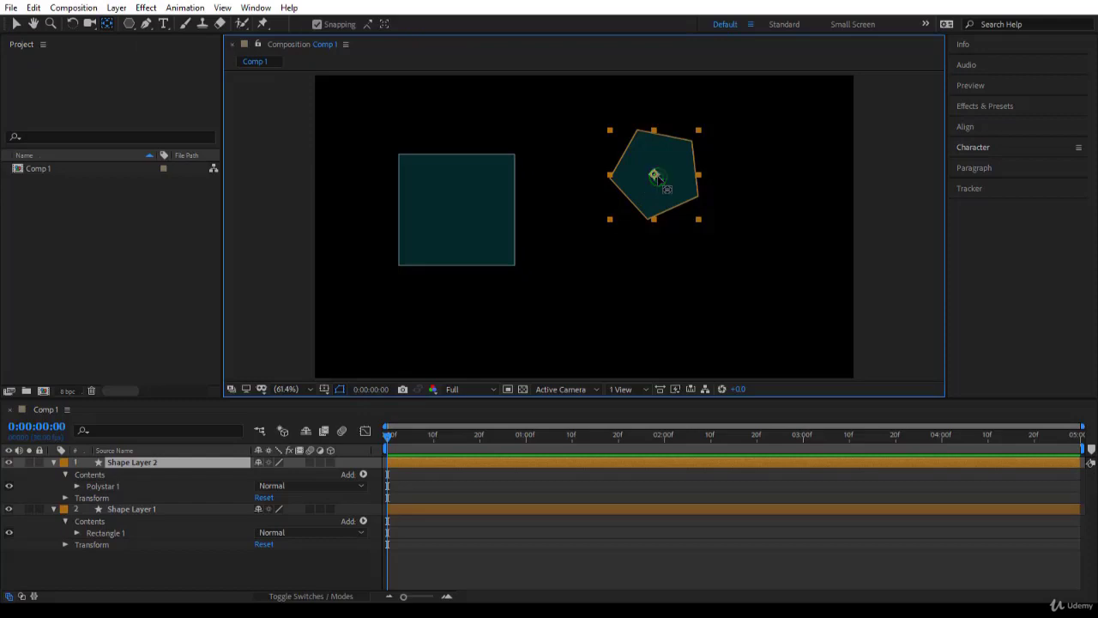
drag(655, 176, 608, 129)
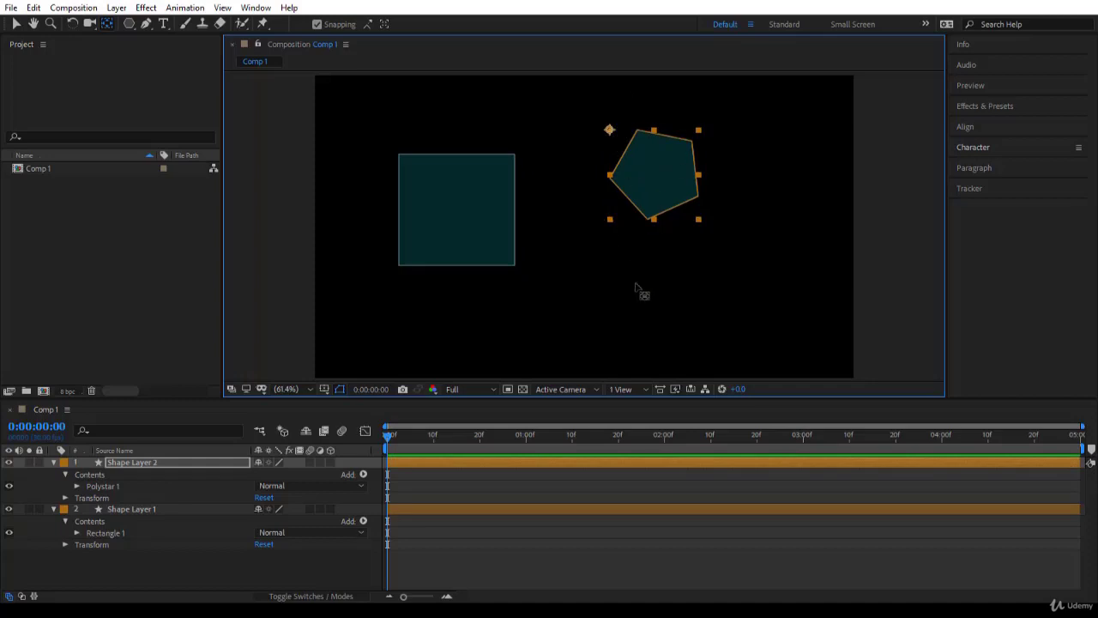
- Tilt the pentagon around that anchor and scale it up larger
key(w)
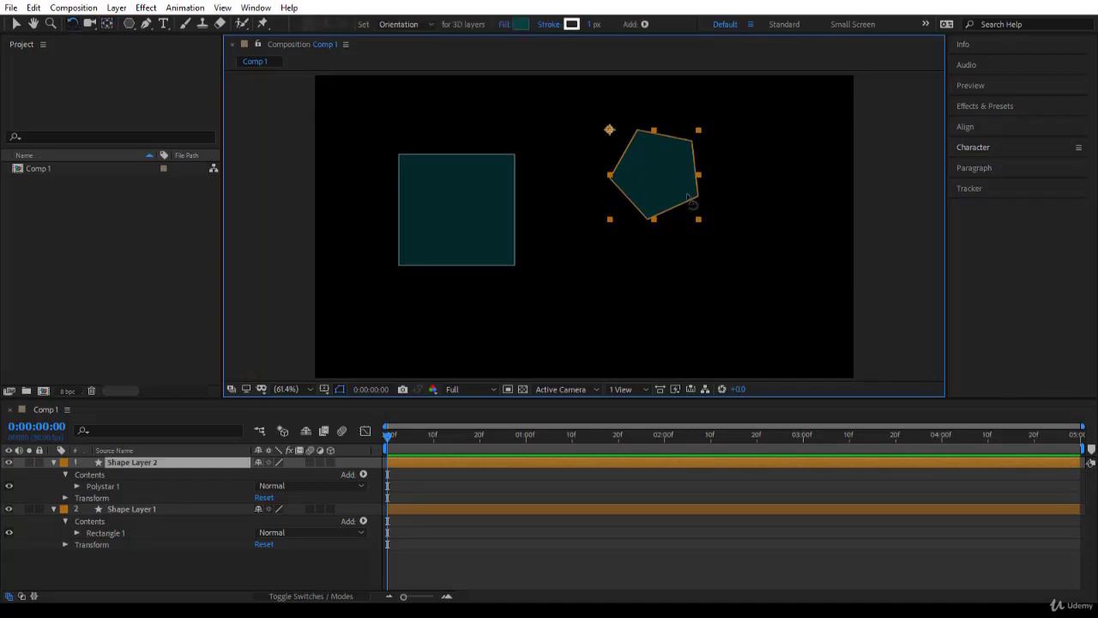
drag(701, 206, 672, 192)
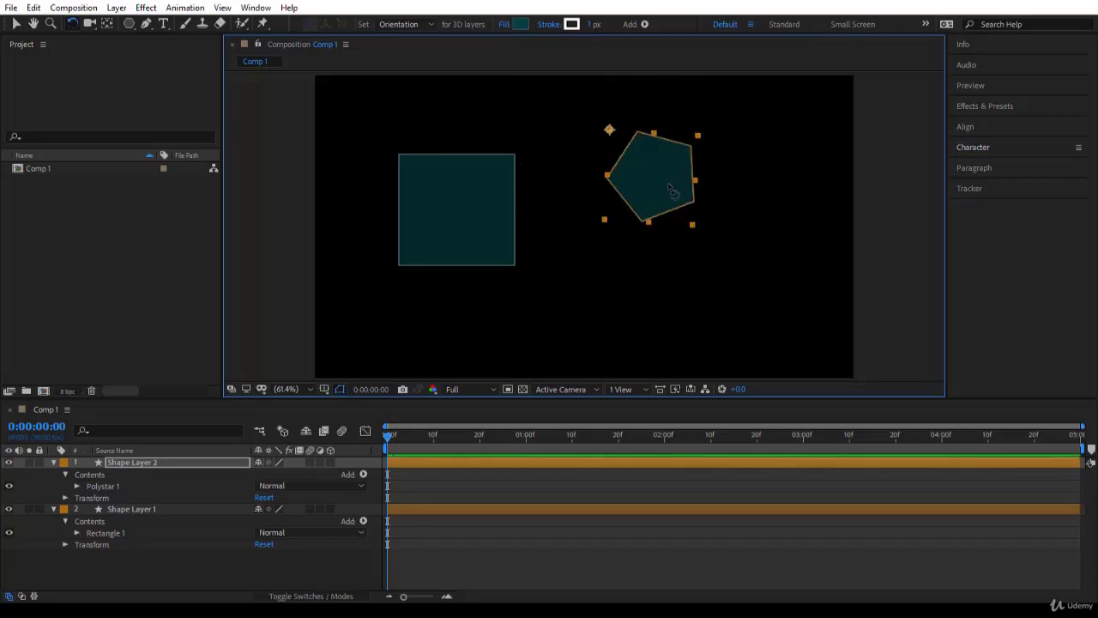
key(v)
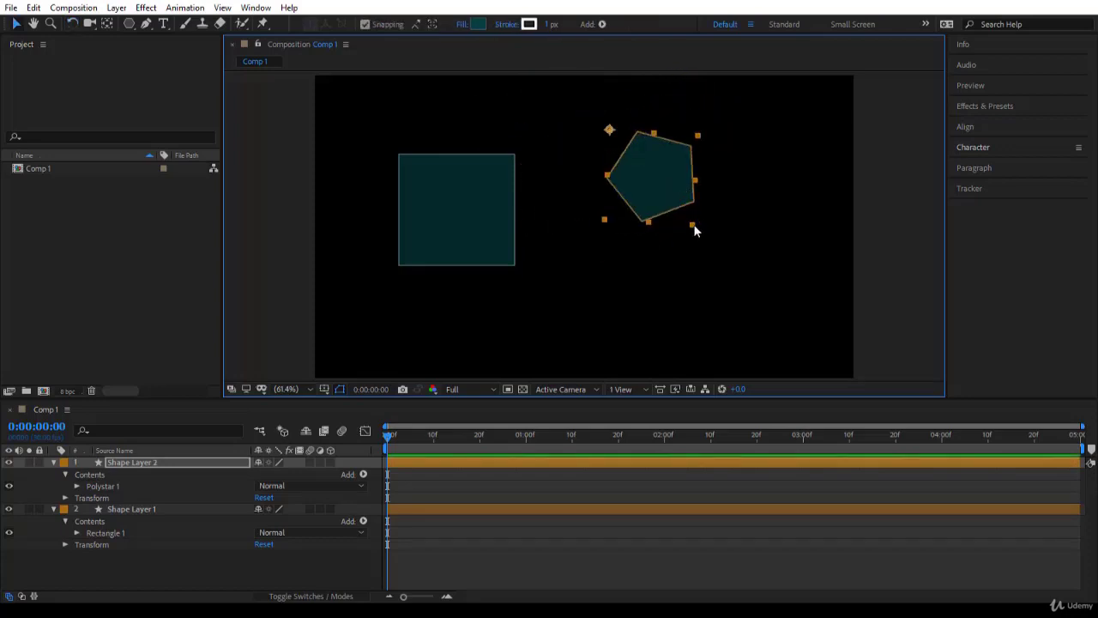
drag(696, 224, 754, 284)
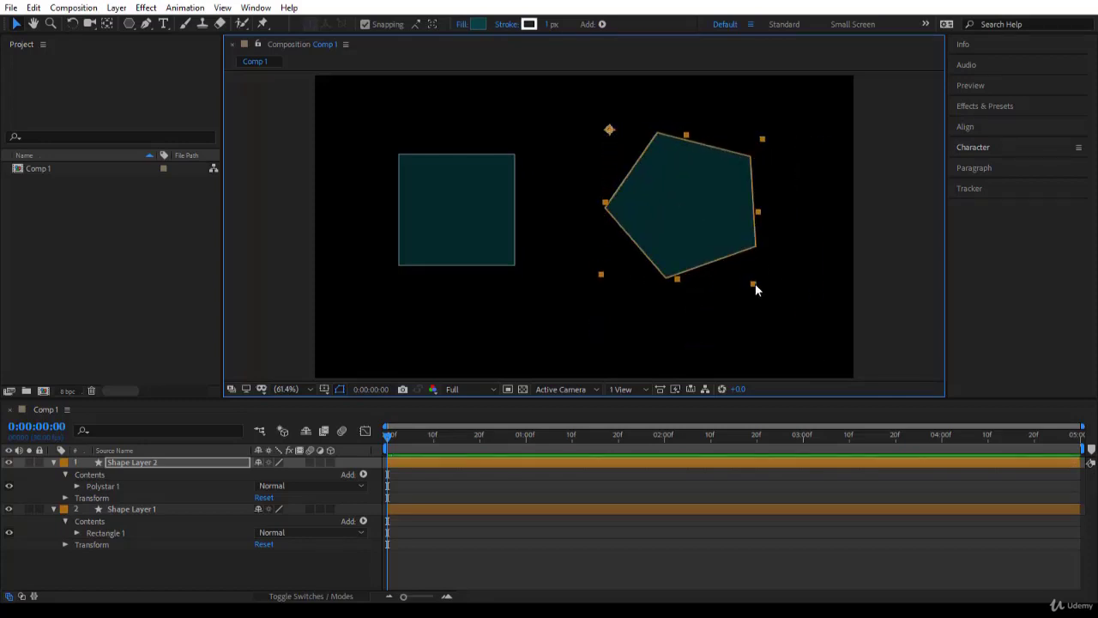